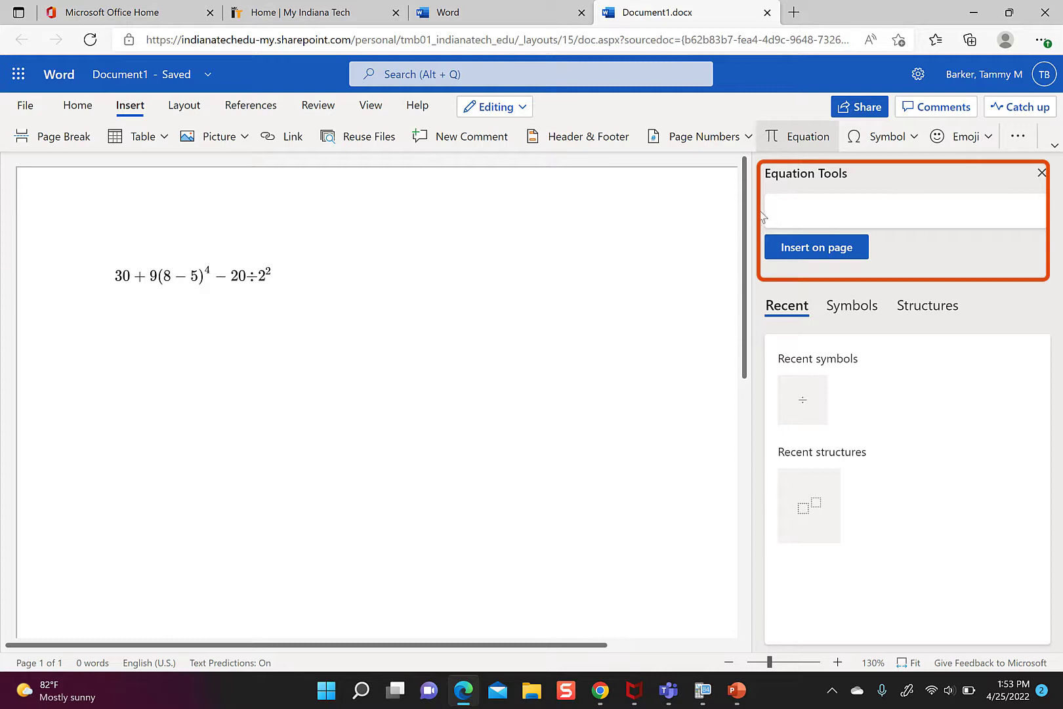
- Enter 30+9(8-5)^4 in the equation editor, with the 4 as an exponent on the parentheses
{"action": "type", "text": "30+9(8"}
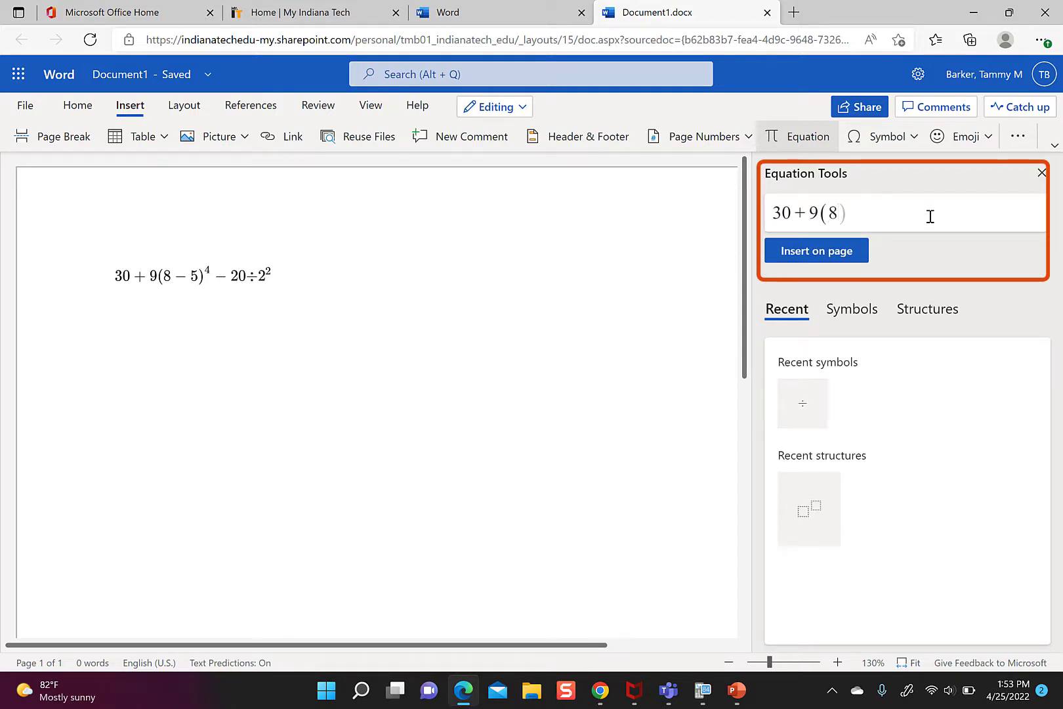
{"action": "type", "text": "-5)"}
{"action": "type", "text": "^"}
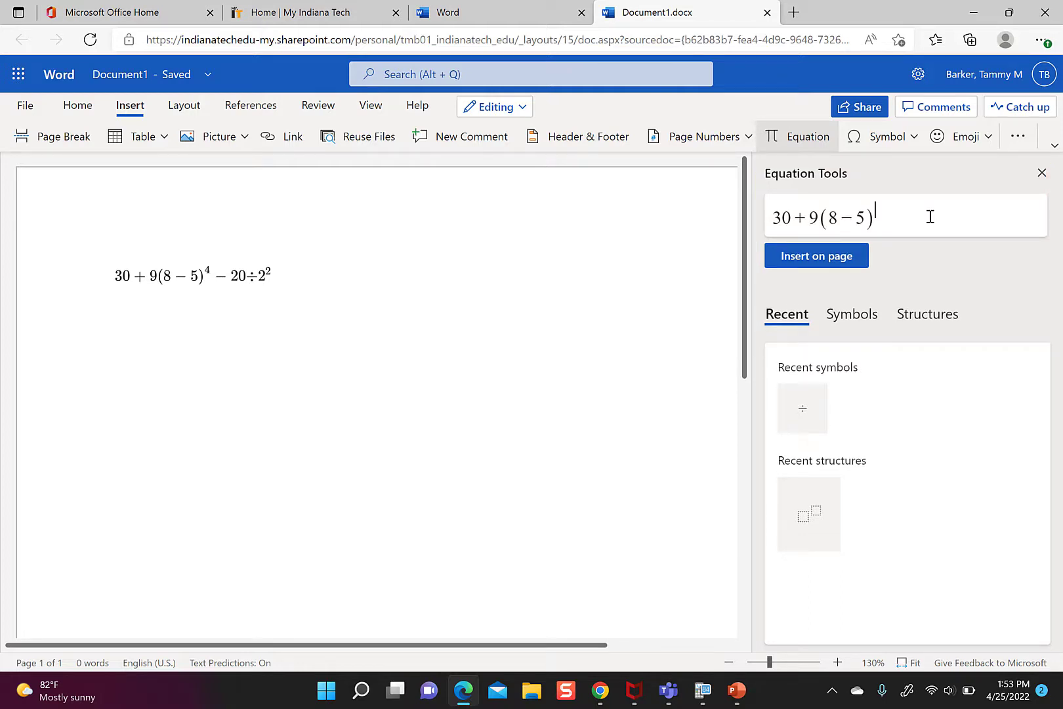
{"action": "type", "text": "4"}
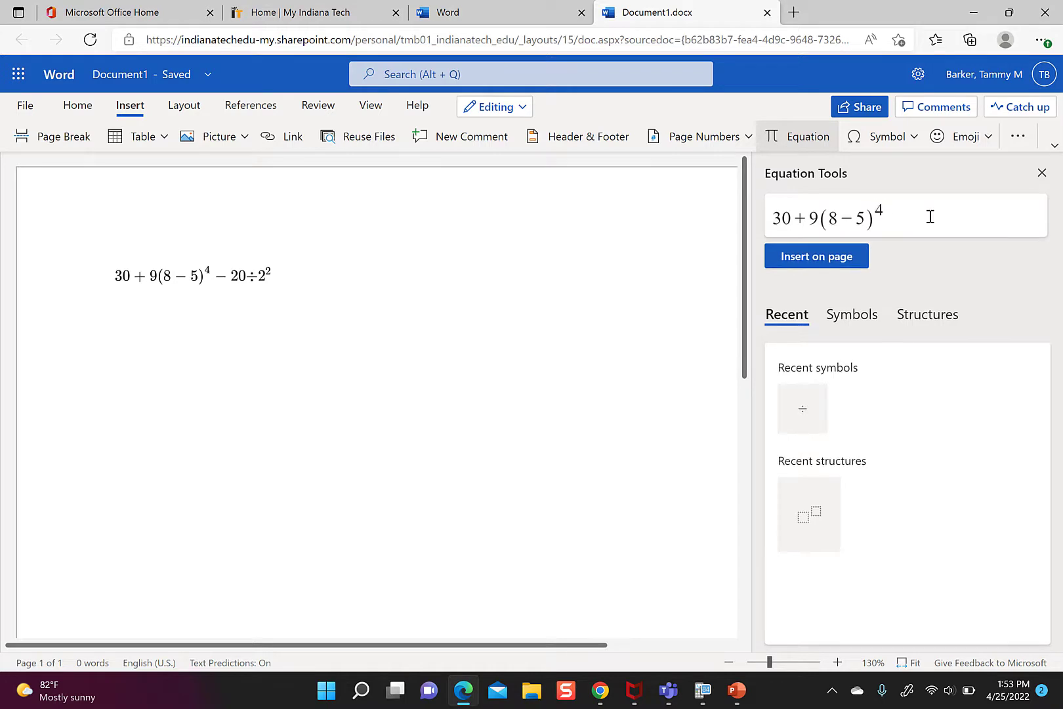
- Remove the exponent after the parentheses and re-enter it as 4 using the Superscript structure
{"action": "key", "text": "BackSpace"}
{"action": "key", "text": "BackSpace"}
{"action": "left_click", "coordinate": [955, 313]}
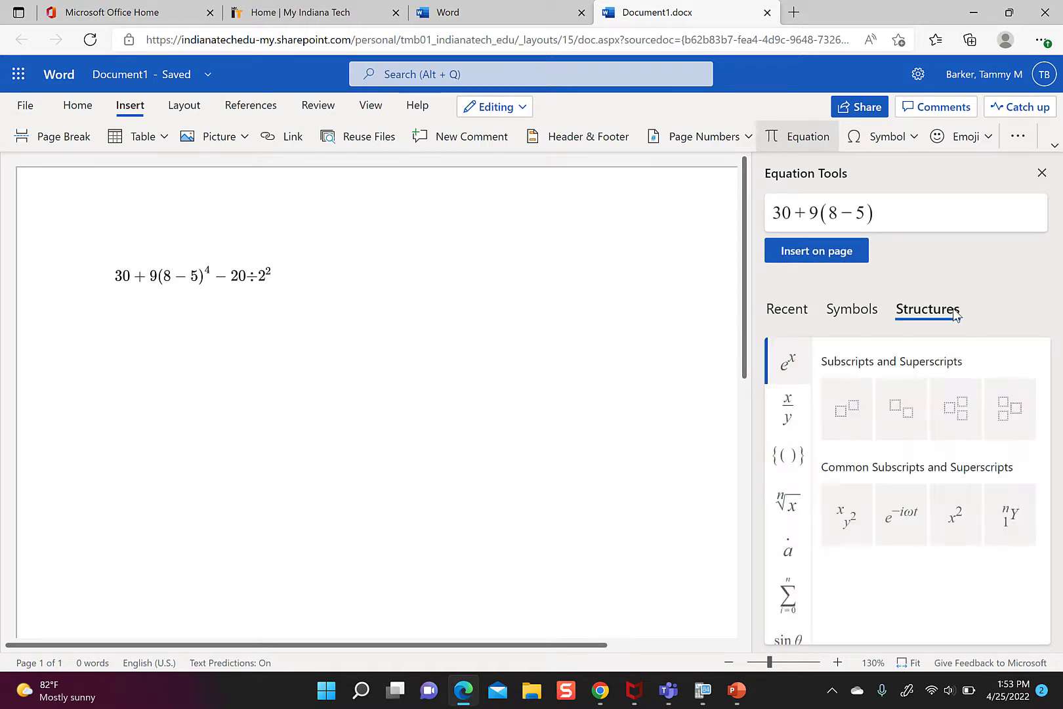
{"action": "left_click", "coordinate": [847, 410]}
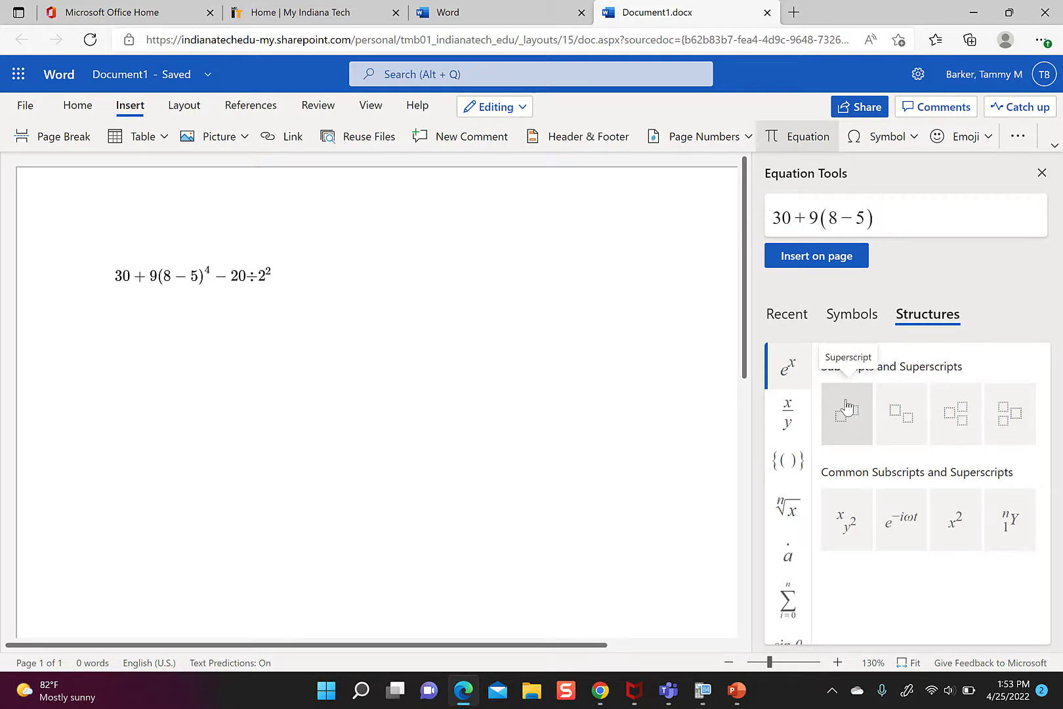
{"action": "type", "text": "4"}
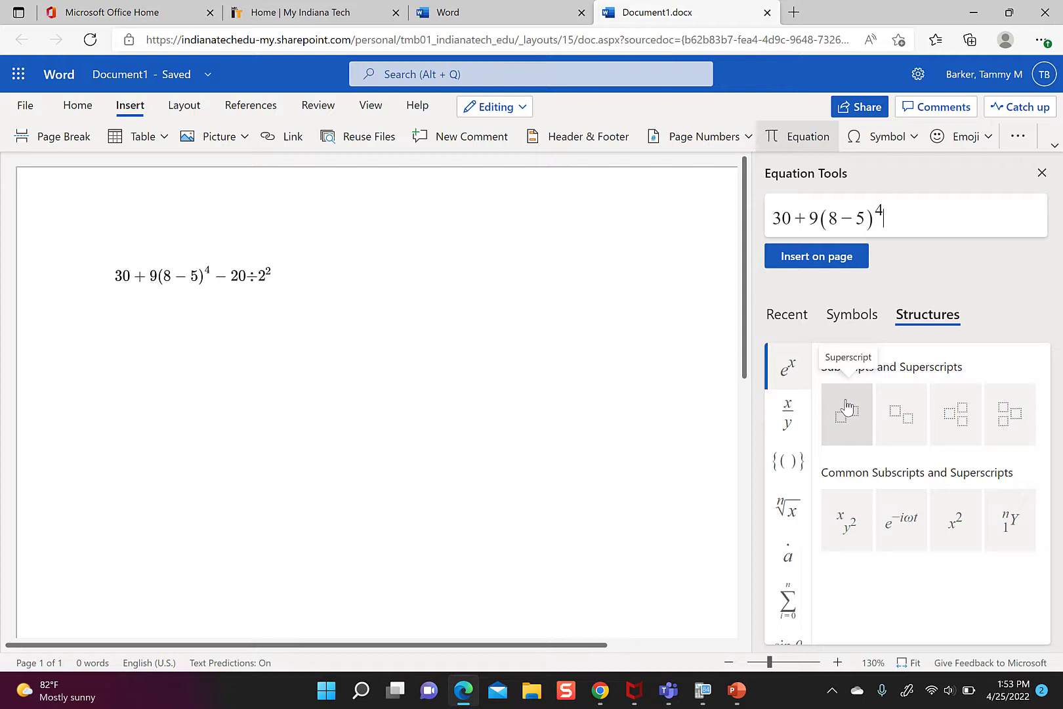
- Append −20 ÷ 2² to the expression using the division sign symbol and insert the equation on the page
{"action": "type", "text": "-20"}
{"action": "left_click", "coordinate": [856, 315]}
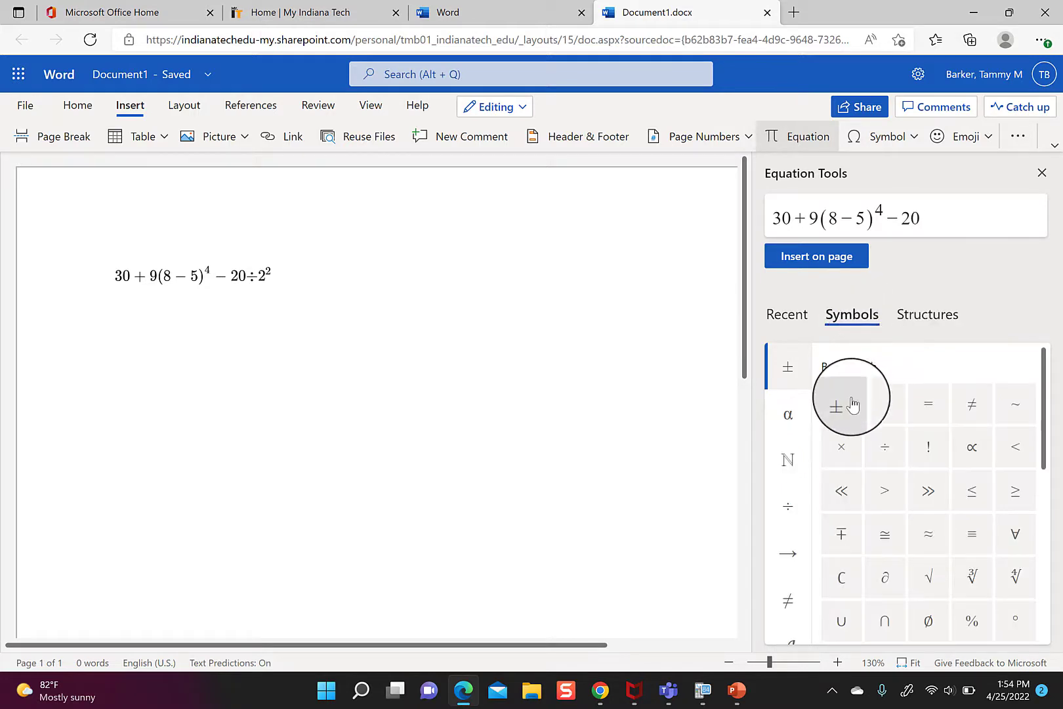
{"action": "left_click", "coordinate": [885, 456]}
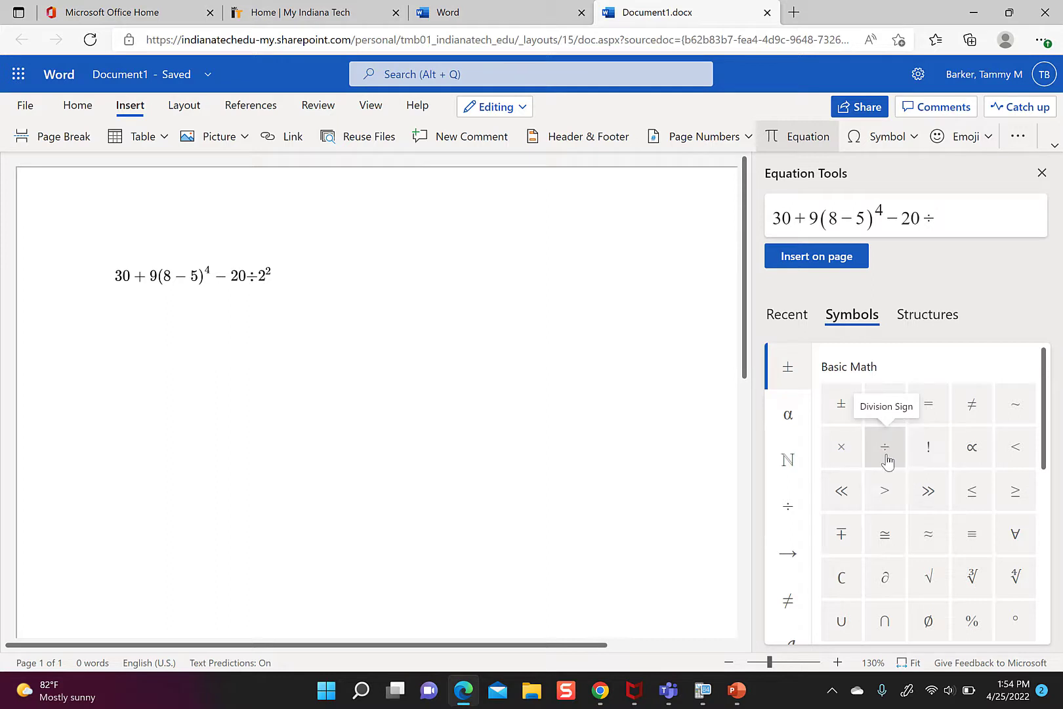
{"action": "type", "text": "2"}
{"action": "type", "text": "^2"}
{"action": "left_click", "coordinate": [829, 256]}
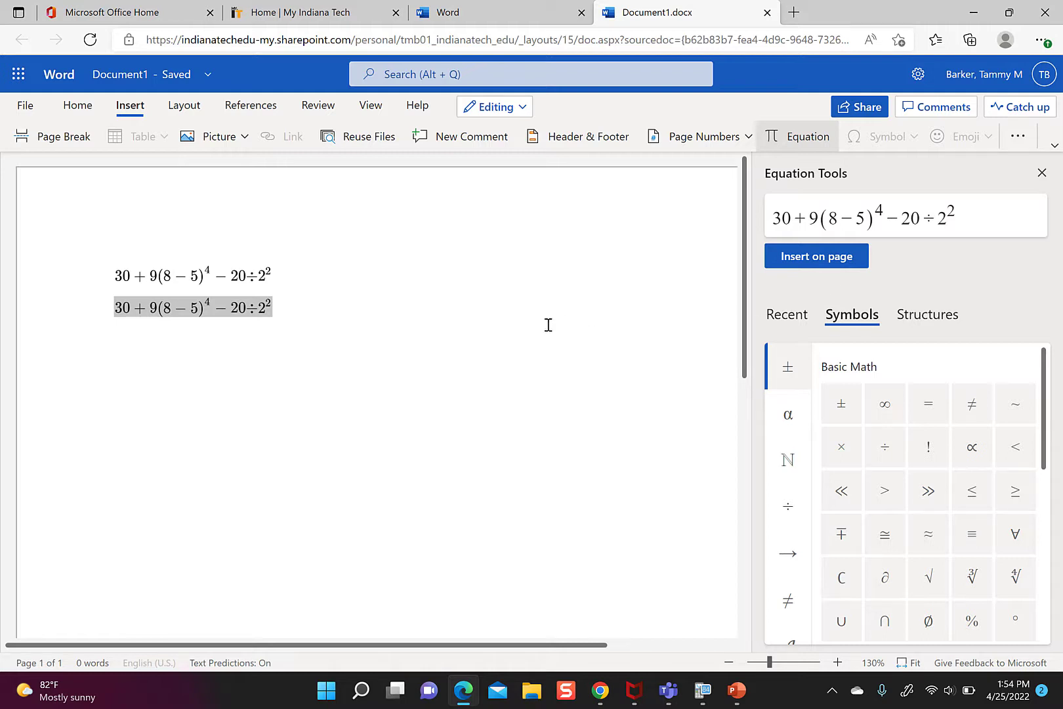
{"action": "left_click", "coordinate": [427, 310]}
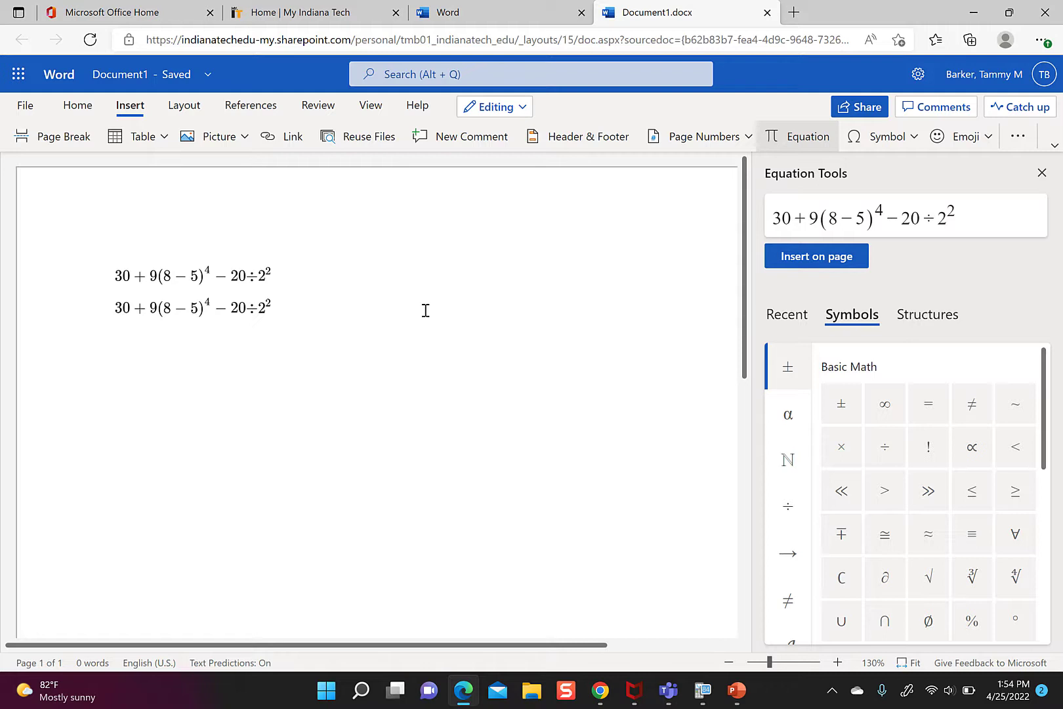
- Replace 8−5 inside the parentheses with 3 in the equation editor and insert this version on the page
{"action": "left_click", "coordinate": [856, 215]}
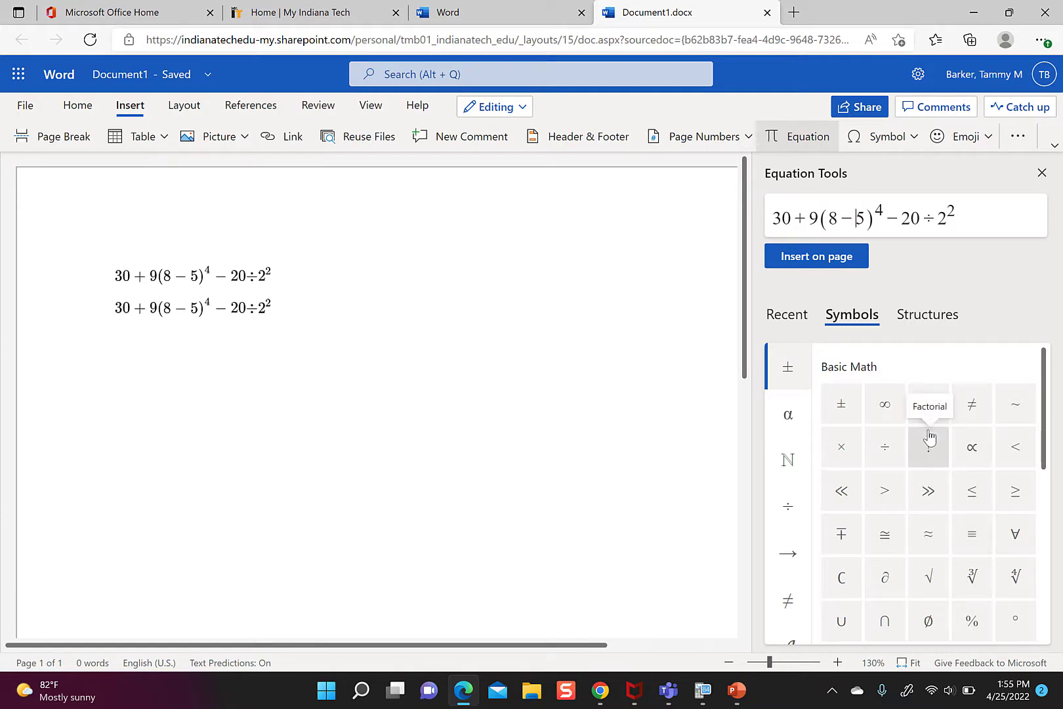
{"action": "key", "text": "BackSpace"}
{"action": "key", "text": "BackSpace"}
{"action": "key", "text": "Delete"}
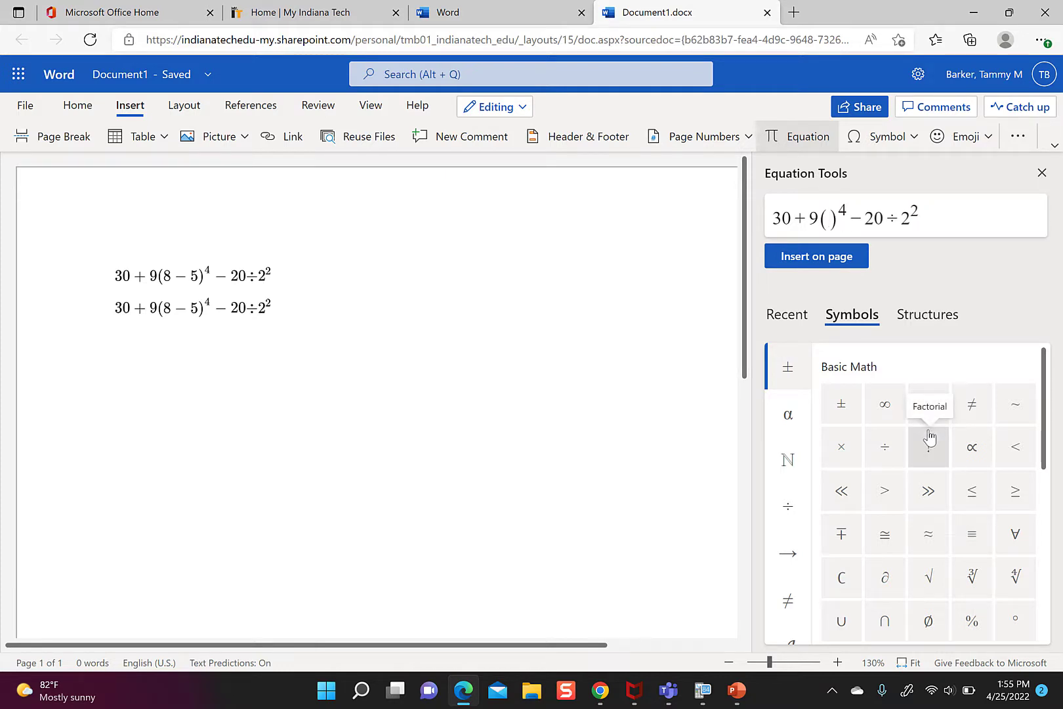
{"action": "type", "text": "3"}
{"action": "left_click", "coordinate": [807, 259]}
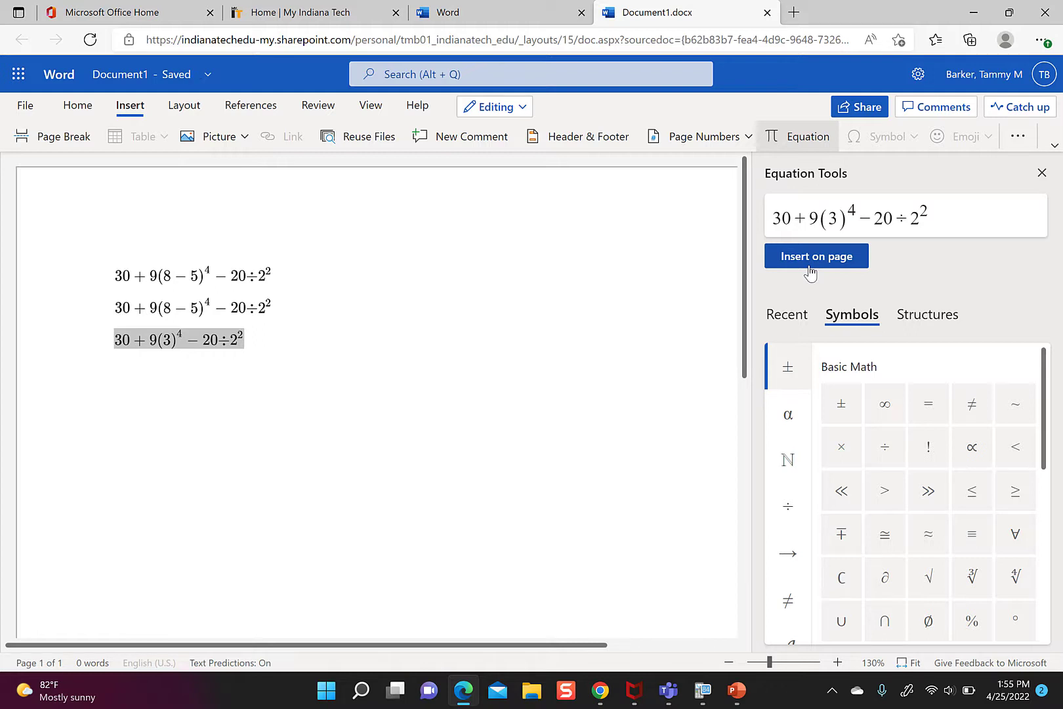
- Replace the final 2² in the equation editor with 4 and insert the updated equation on the page
{"action": "left_click", "coordinate": [916, 219]}
{"action": "key", "text": "Delete"}
{"action": "key", "text": "Delete"}
{"action": "type", "text": "4"}
{"action": "left_click", "coordinate": [800, 257]}
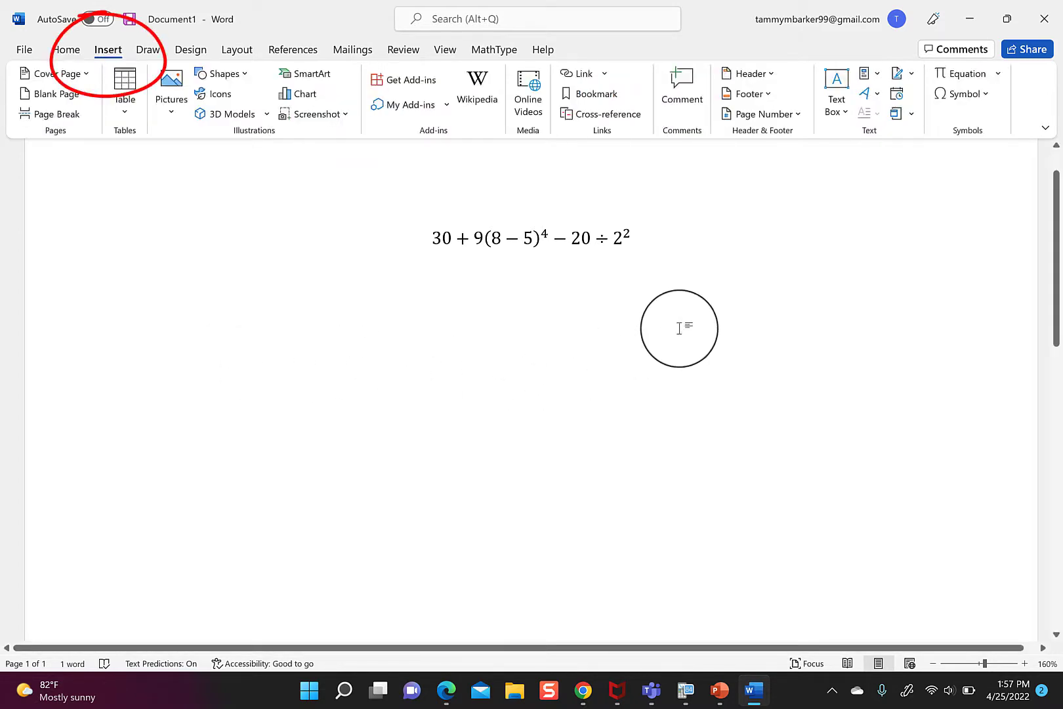
- Insert a new equation below the existing one and enter 30+9(8−5)⁴, with the 4 formatted as an exponent
{"action": "left_click", "coordinate": [957, 75]}
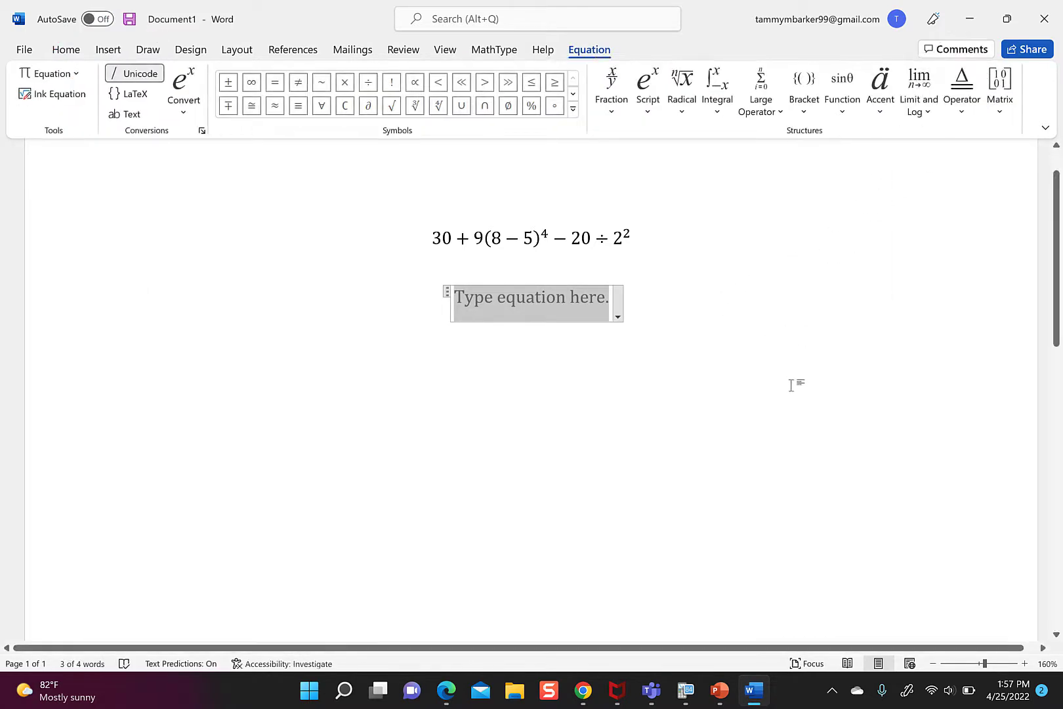
{"action": "type", "text": "30+"}
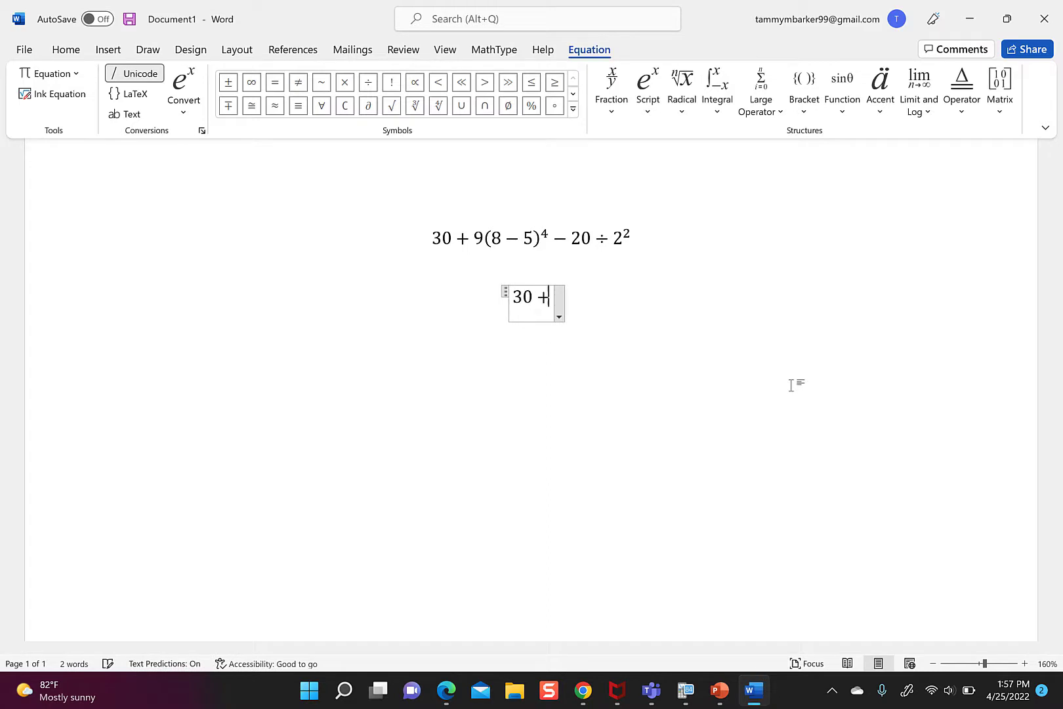
{"action": "type", "text": "9("}
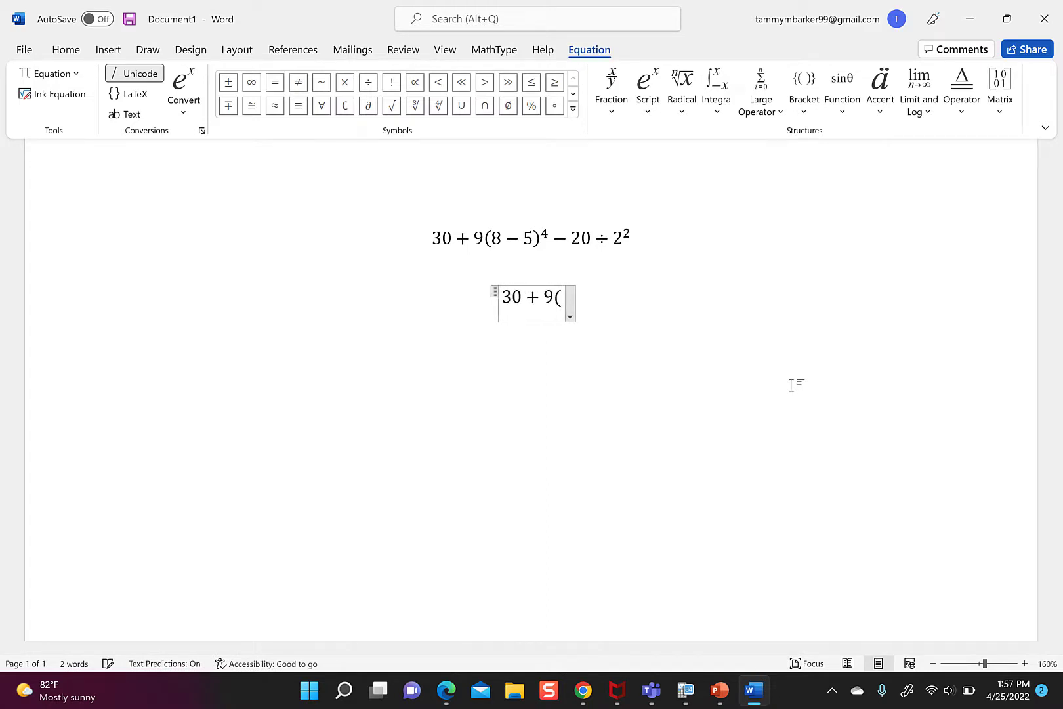
{"action": "type", "text": "8-5)"}
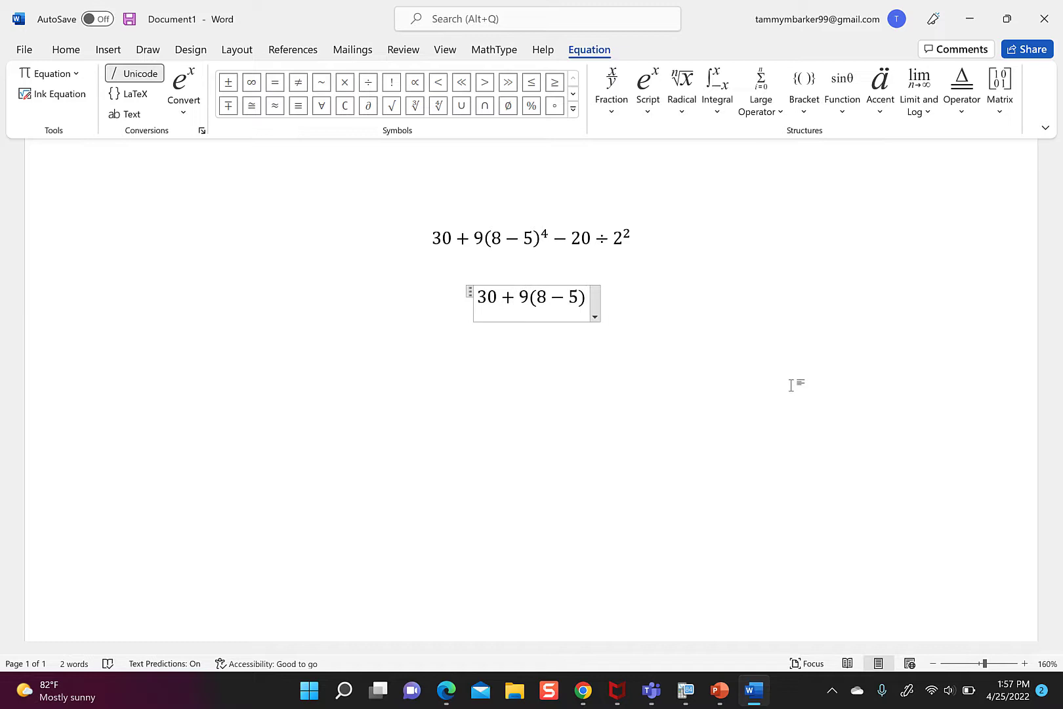
{"action": "type", "text": "^"}
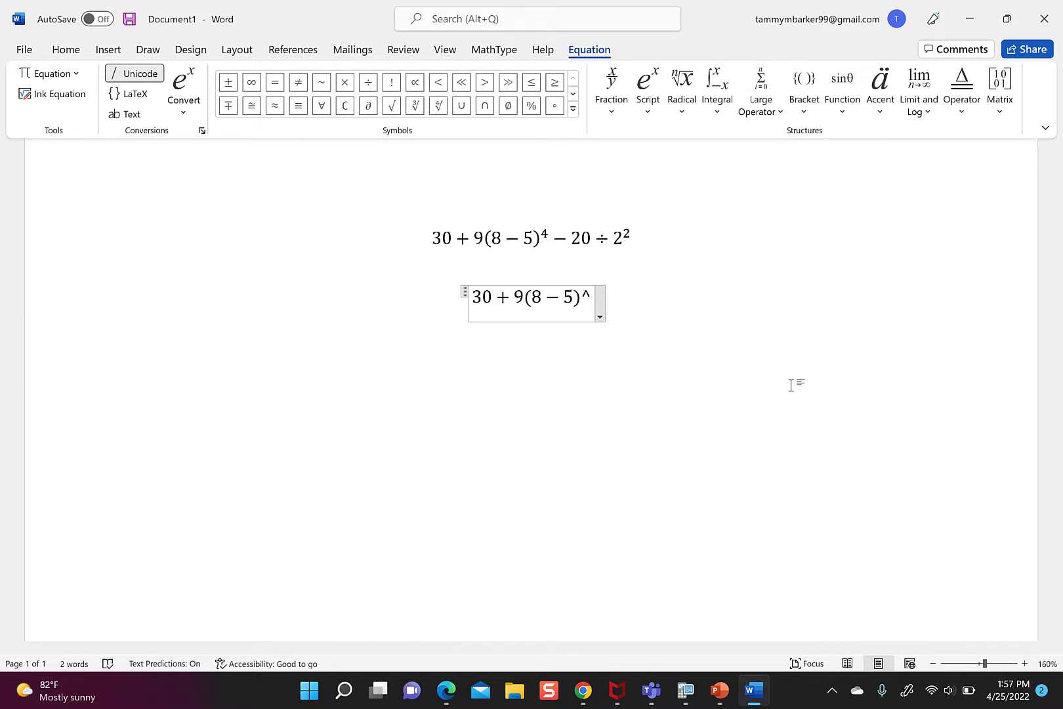
{"action": "type", "text": "4"}
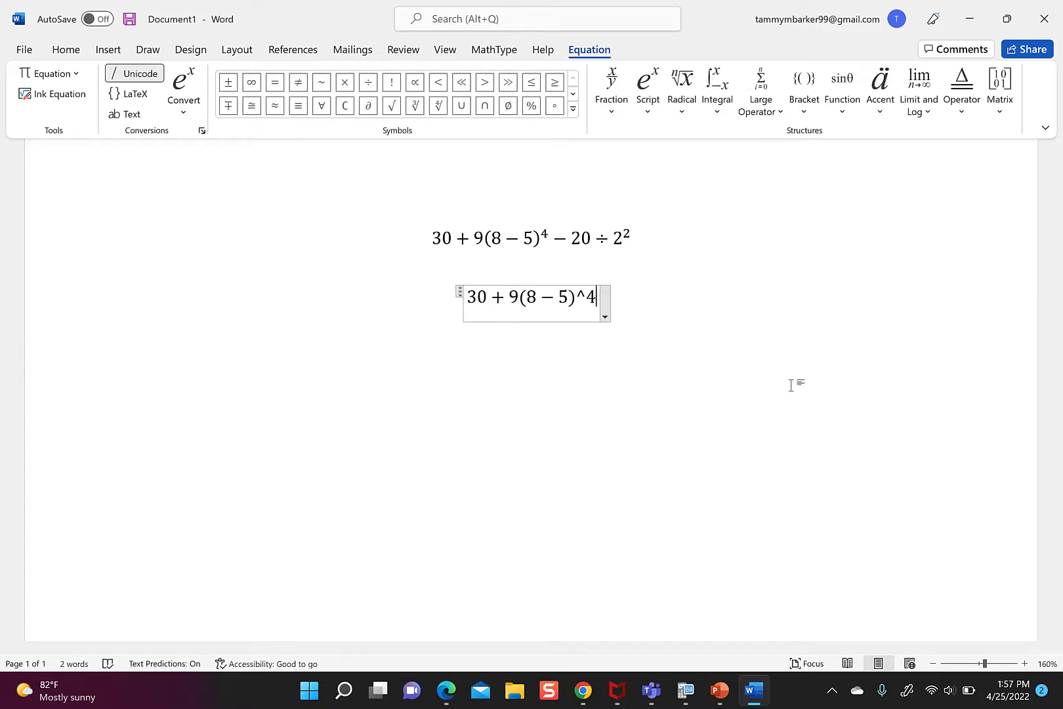
{"action": "key", "text": "space"}
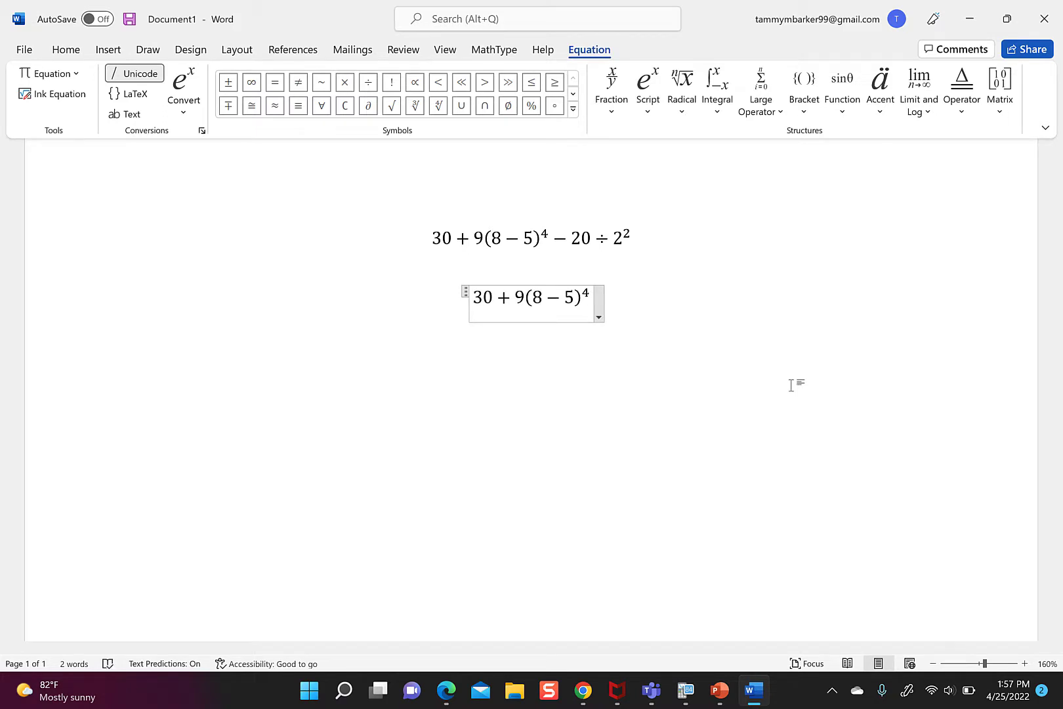
- Complete the new equation with −20 ÷ 2², using the division symbol and the Superscript structure for the squared 2
{"action": "type", "text": "-20"}
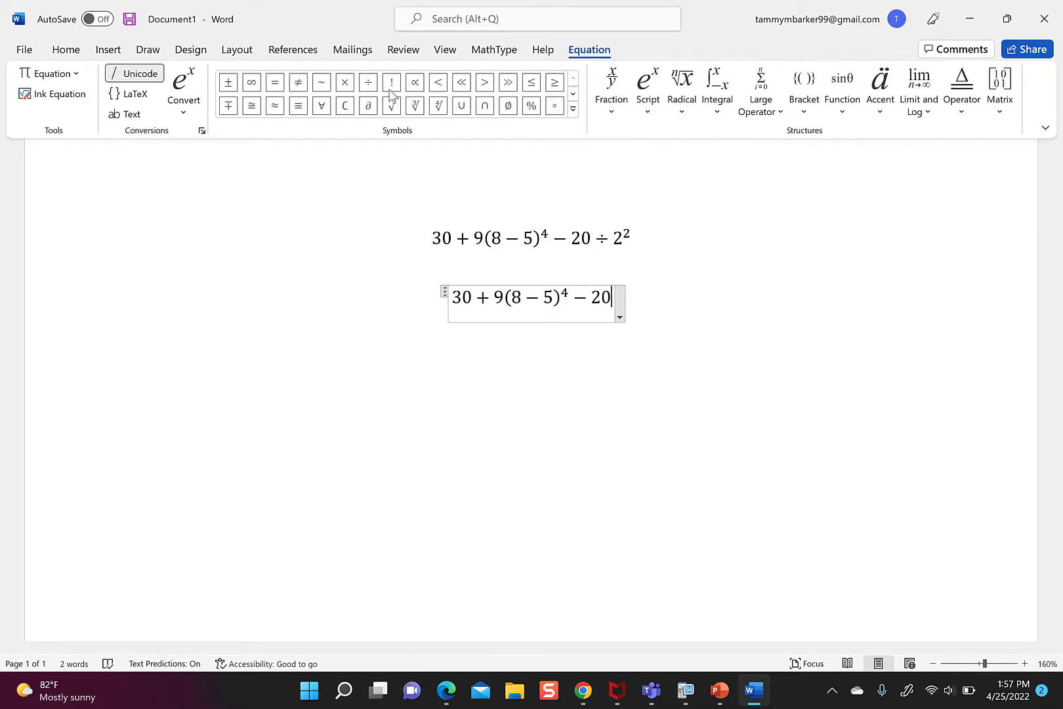
{"action": "left_click", "coordinate": [366, 87]}
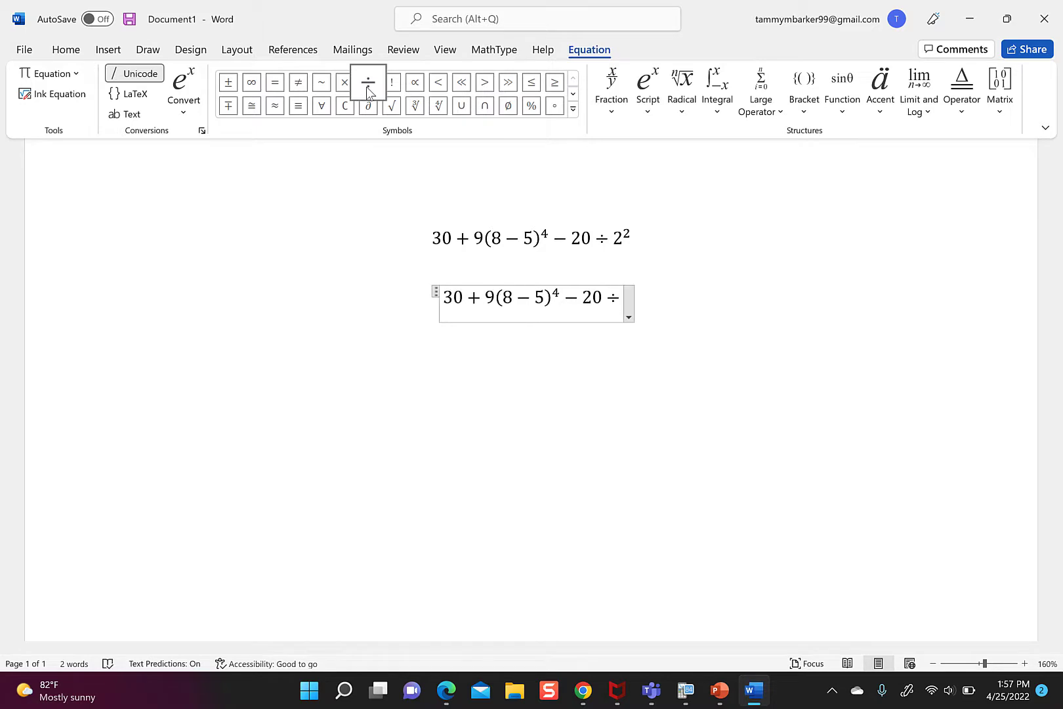
{"action": "type", "text": "2"}
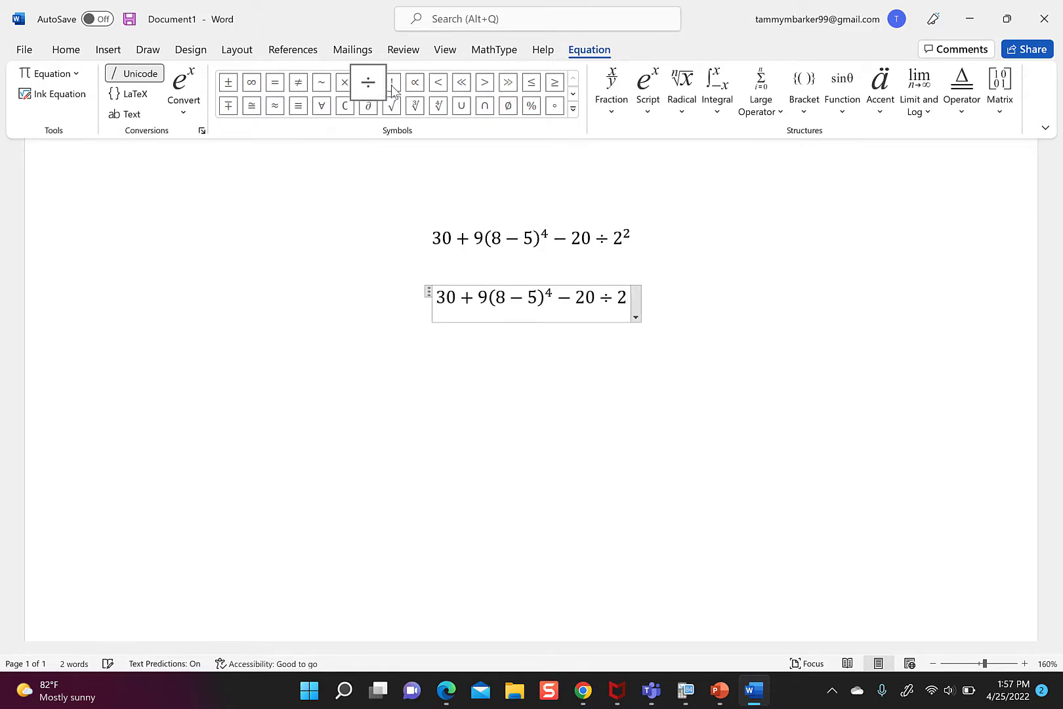
{"action": "left_click", "coordinate": [651, 88]}
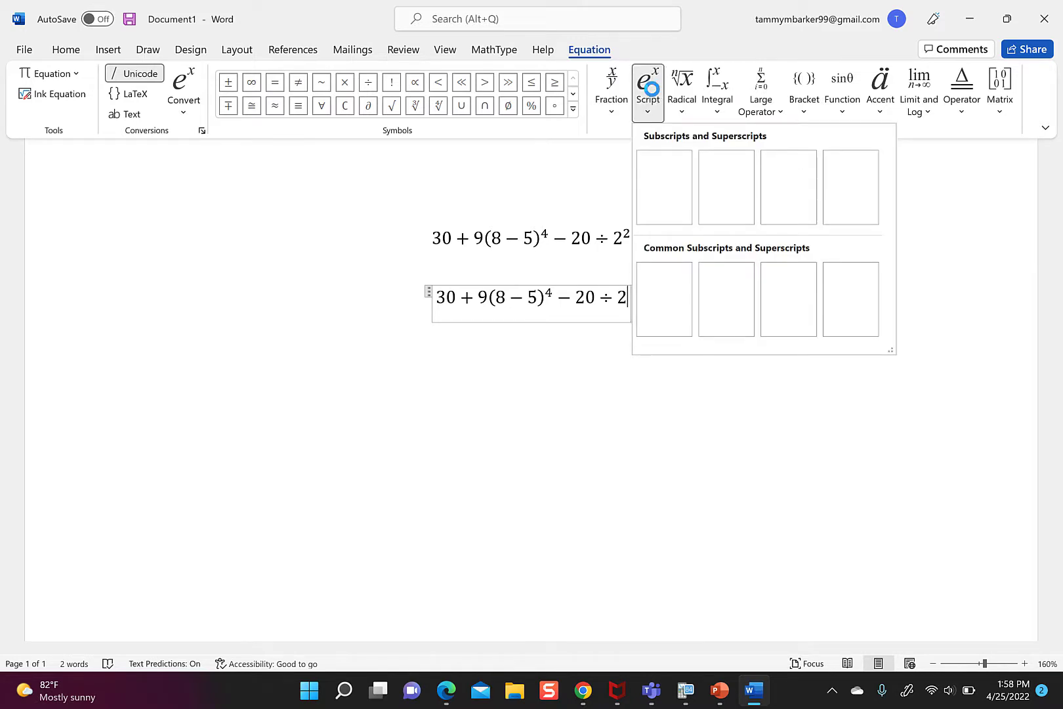
{"action": "left_click", "coordinate": [663, 192]}
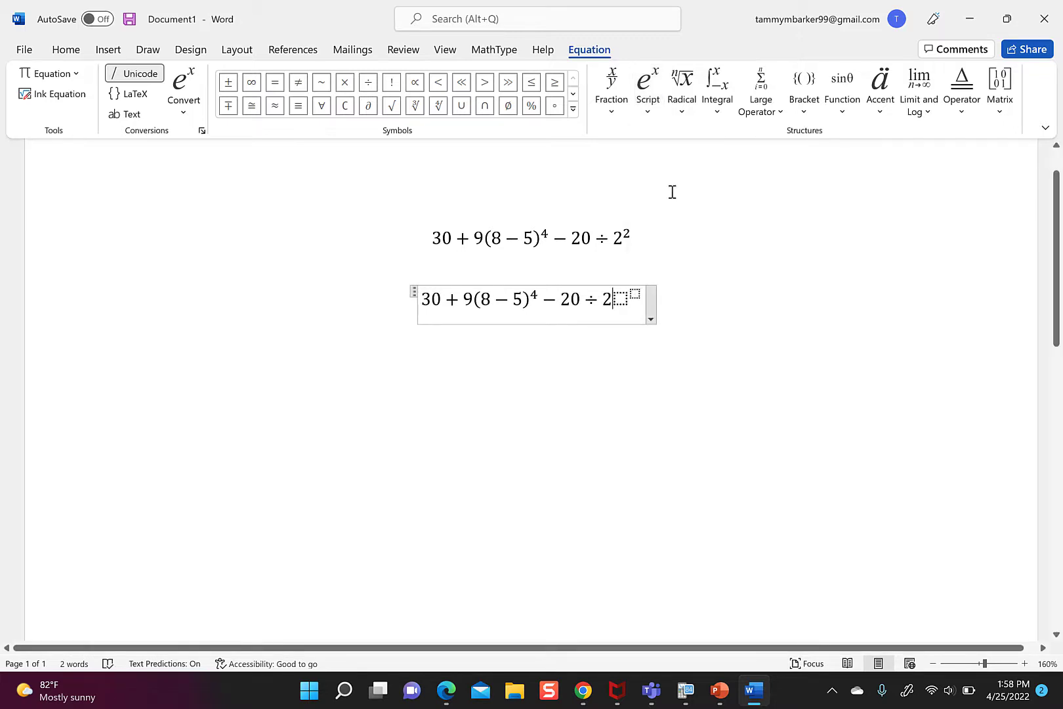
{"action": "key", "text": "BackSpace"}
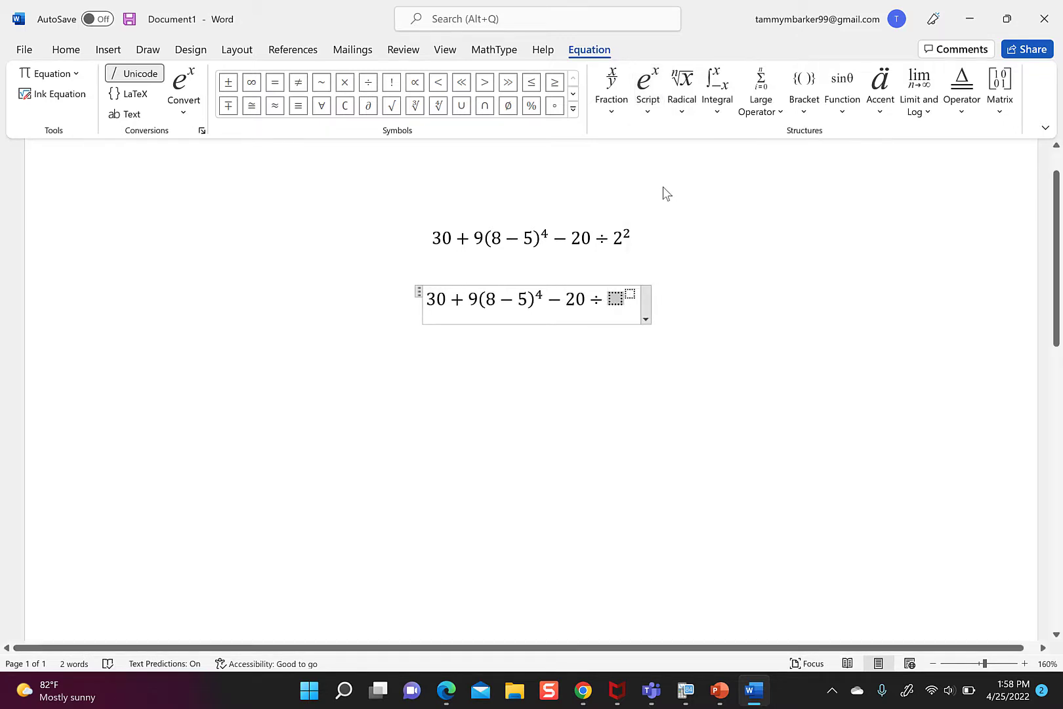
{"action": "type", "text": "20 ÷ 2²"}
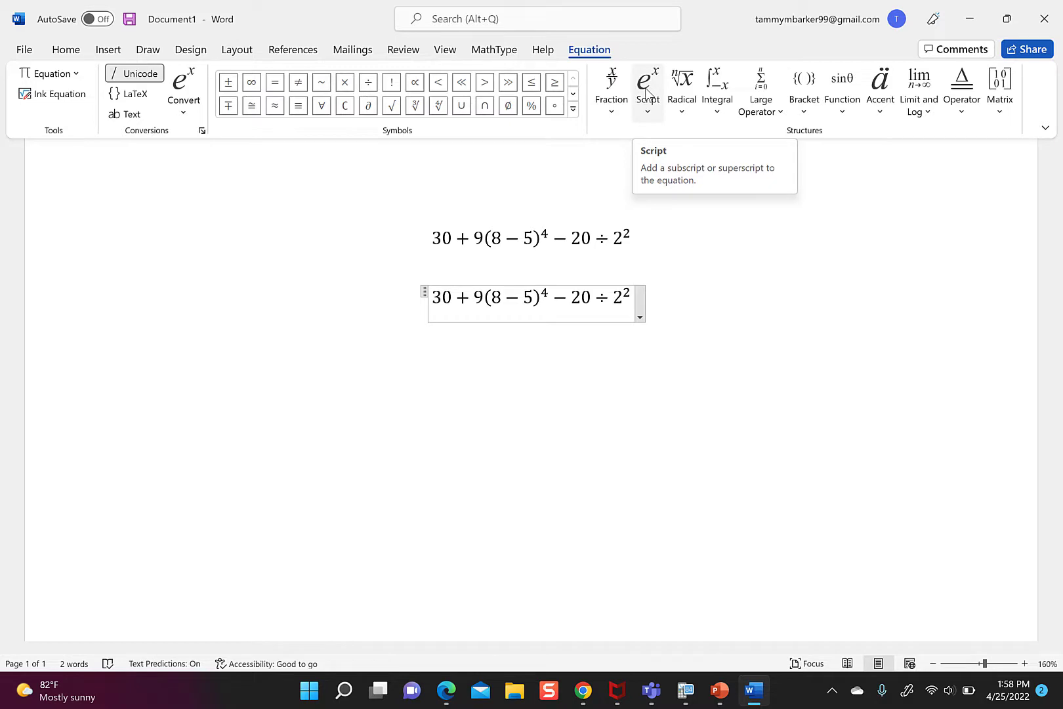
{"action": "left_click", "coordinate": [709, 323]}
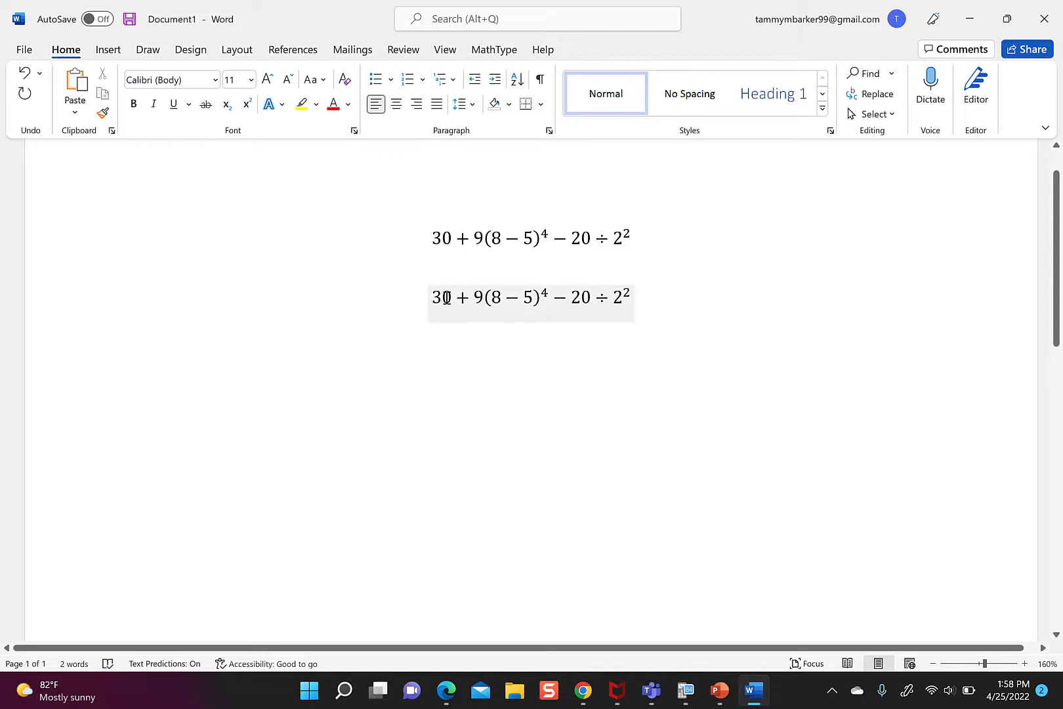
- Copy the completed second equation and paste a duplicate on the line below it
{"action": "left_click_drag", "start_coordinate": [434, 296], "coordinate": [623, 299]}
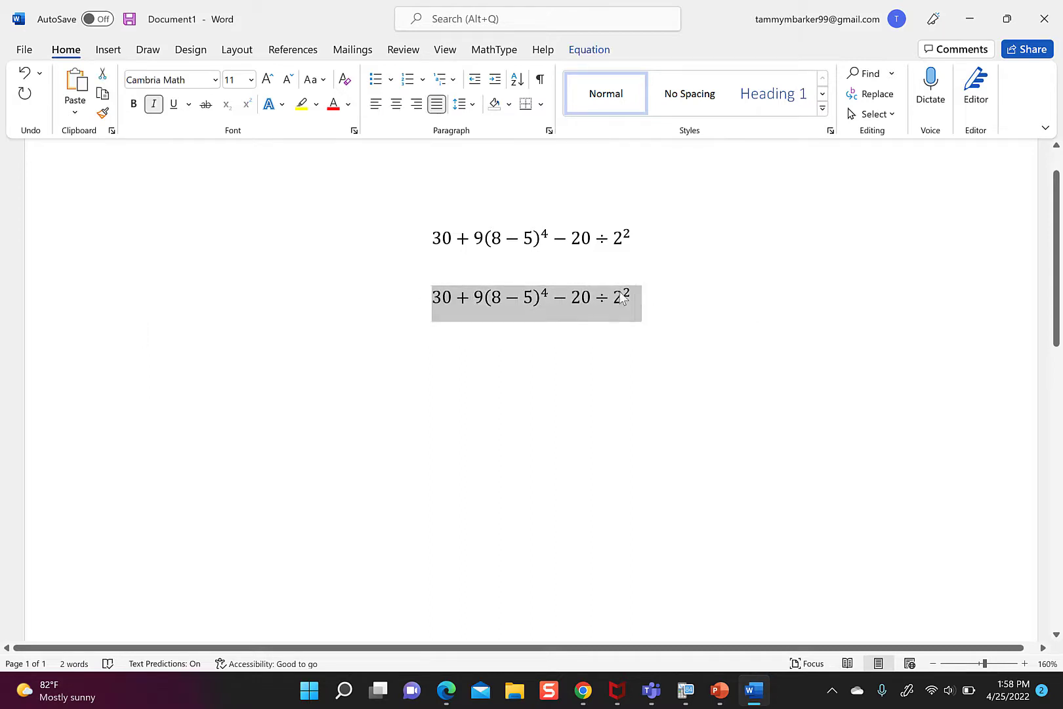
{"action": "right_click", "coordinate": [576, 293]}
{"action": "left_click", "coordinate": [611, 327]}
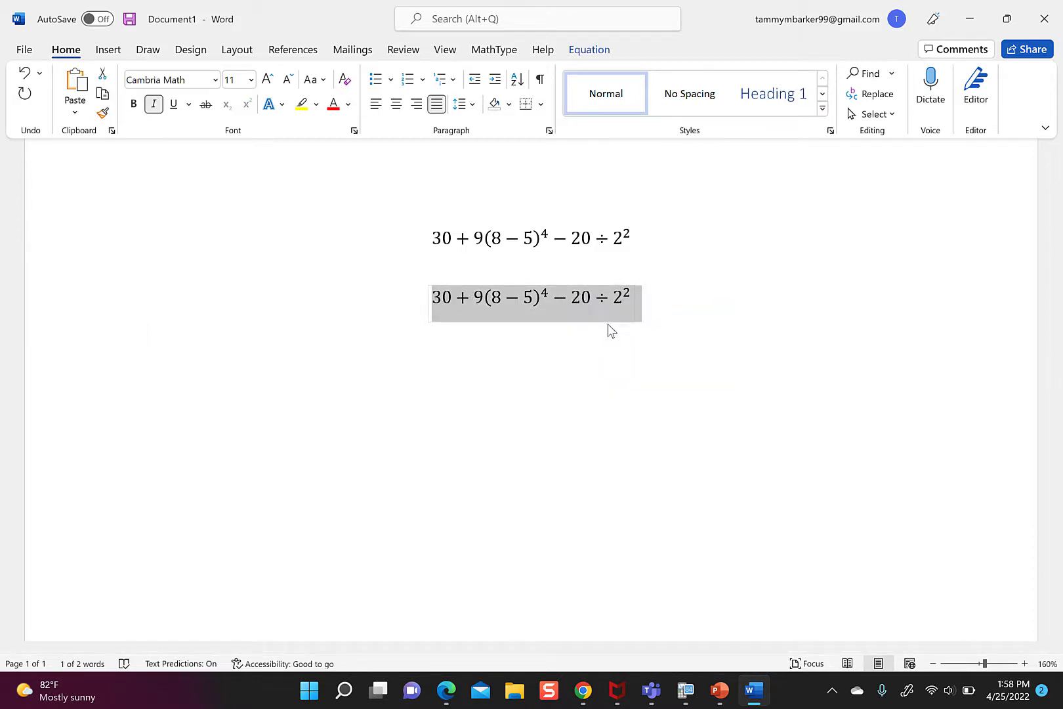
{"action": "left_click", "coordinate": [505, 346]}
{"action": "right_click", "coordinate": [505, 346]}
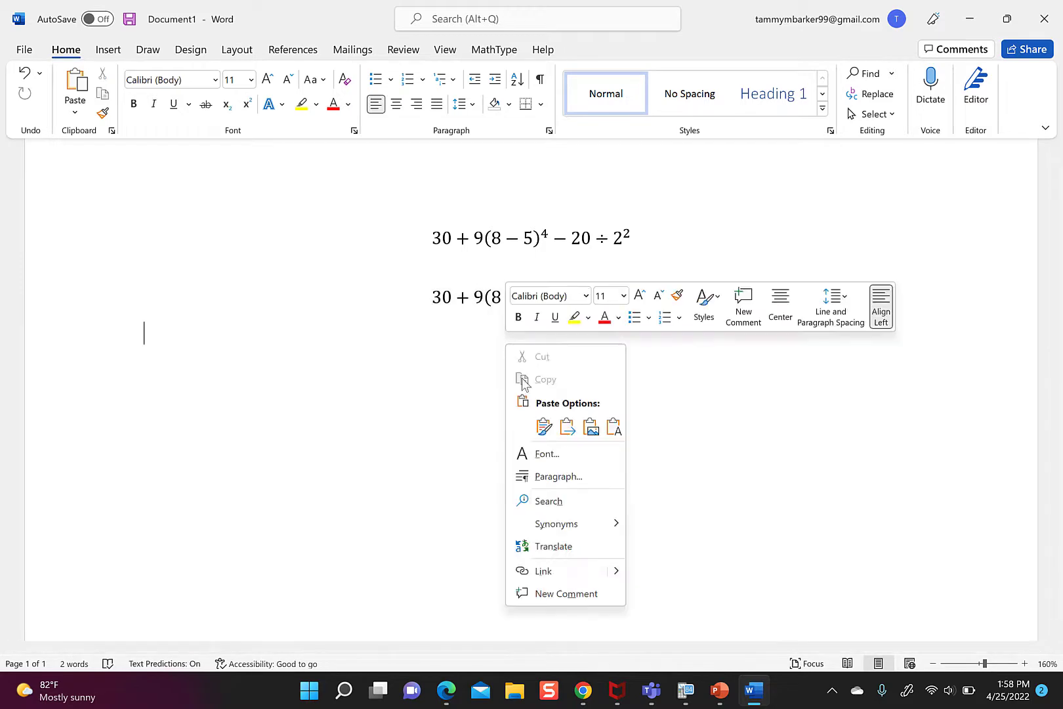
{"action": "left_click", "coordinate": [544, 427]}
- Replace 8−5 inside the parentheses of the duplicated equation with 3
{"action": "left_click", "coordinate": [524, 336]}
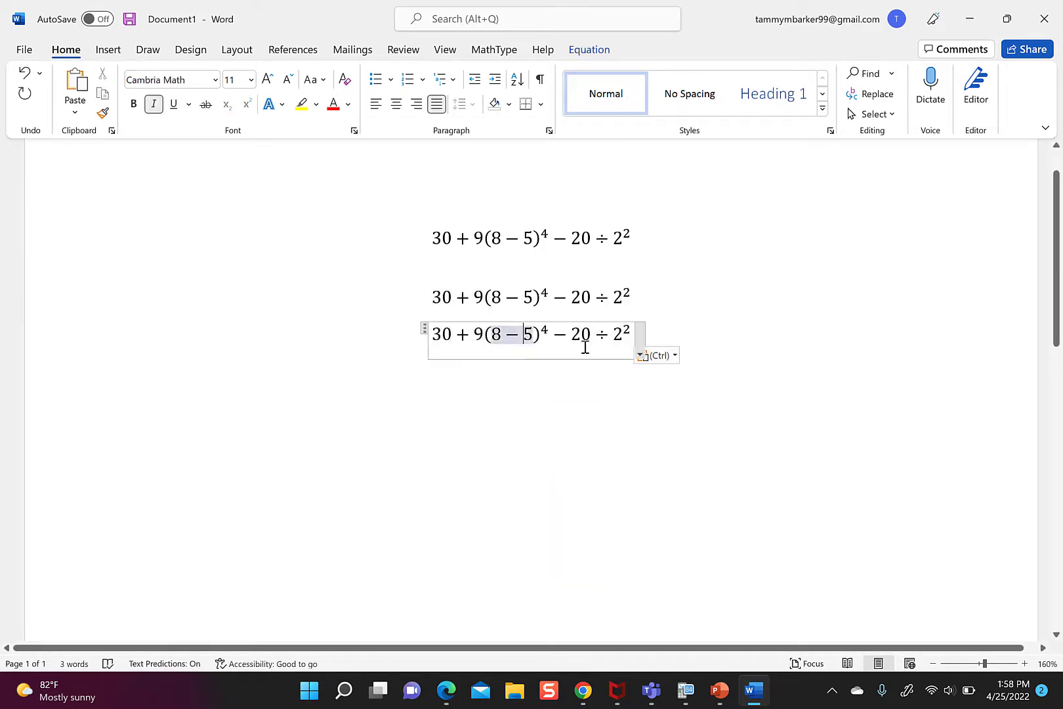
{"action": "key", "text": "BackSpace"}
{"action": "key", "text": "Delete"}
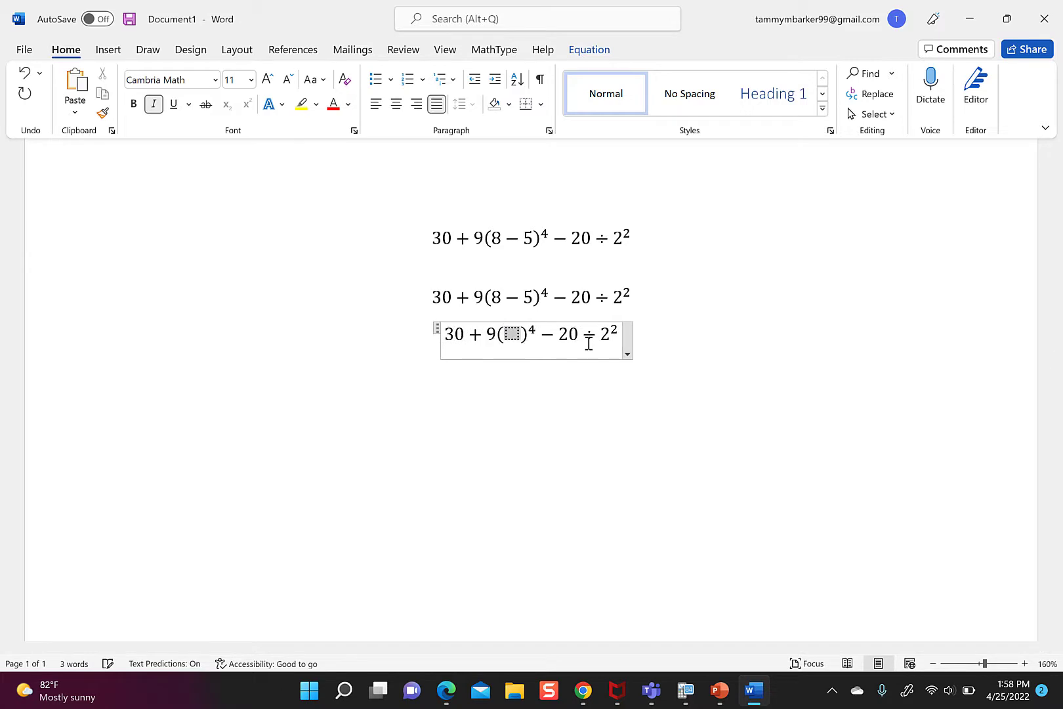
{"action": "type", "text": "3"}
- Replace the final 2² in the duplicated equation with 4 and leave the equation
{"action": "key", "text": "Right"}
{"action": "key", "text": "Right"}
{"action": "key", "text": "Right"}
{"action": "key", "text": "Right"}
{"action": "key", "text": "Right"}
{"action": "key", "text": "Right"}
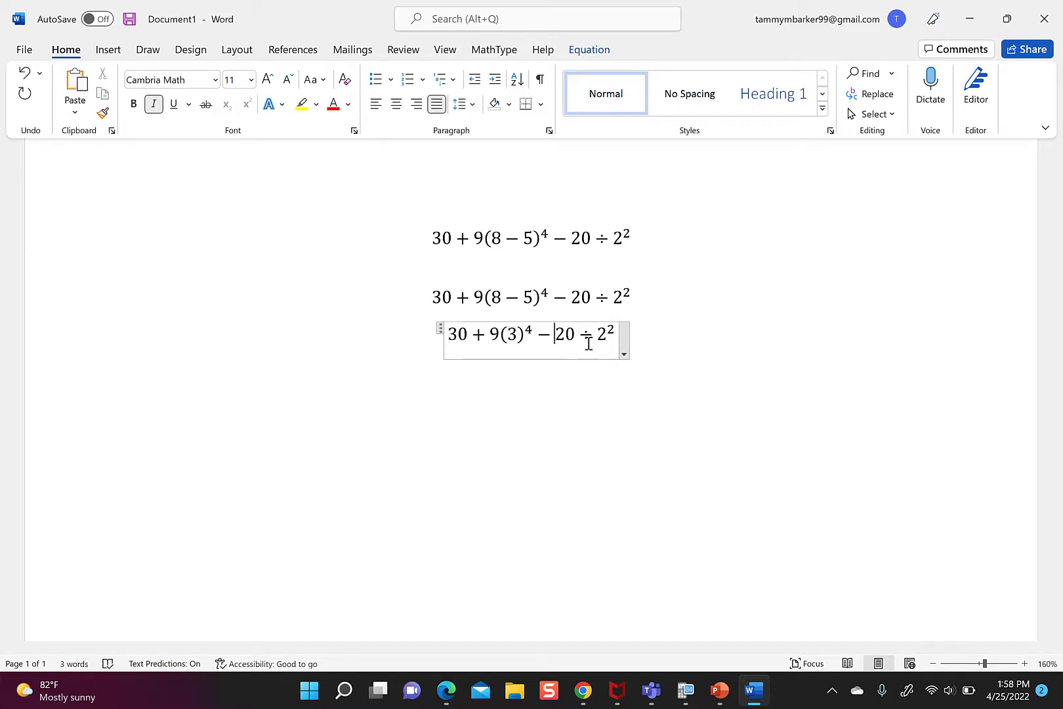
{"action": "key", "text": "shift+Right"}
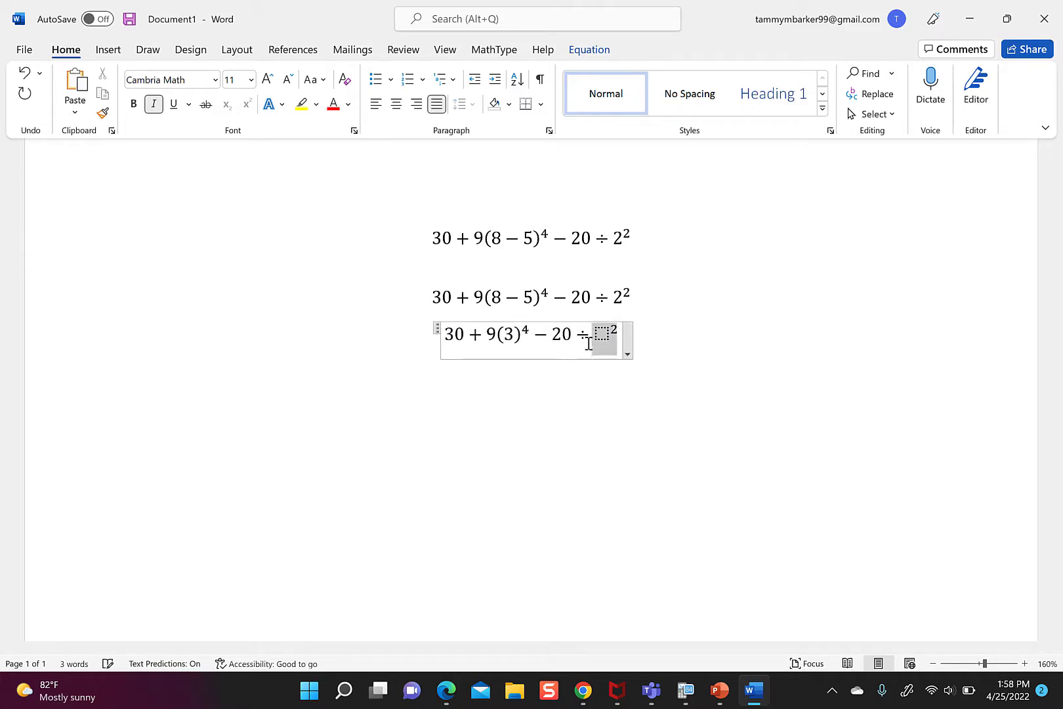
{"action": "key", "text": "Delete"}
{"action": "type", "text": "4"}
{"action": "left_click", "coordinate": [600, 395]}
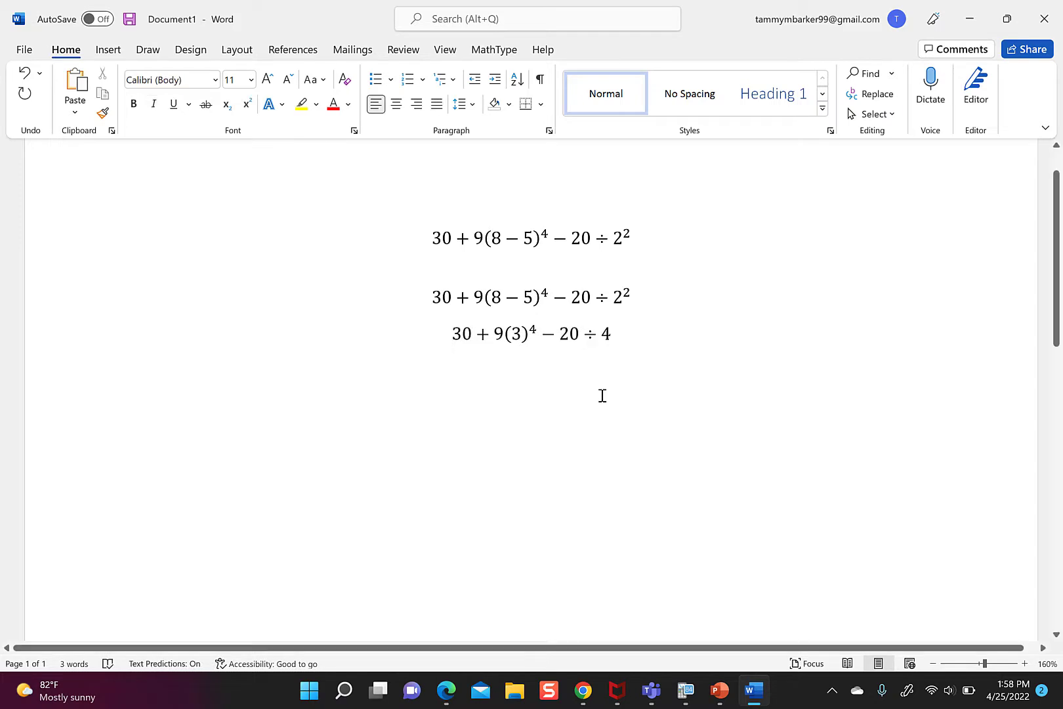